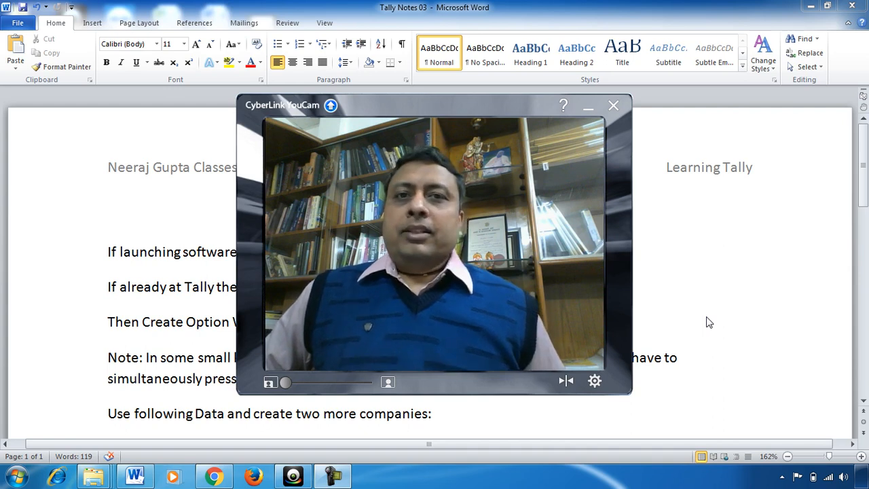
# Minimize the CyberLink YouCam webcam window to reveal the 'Tally Notes 03' document
pyautogui.click(588, 108)
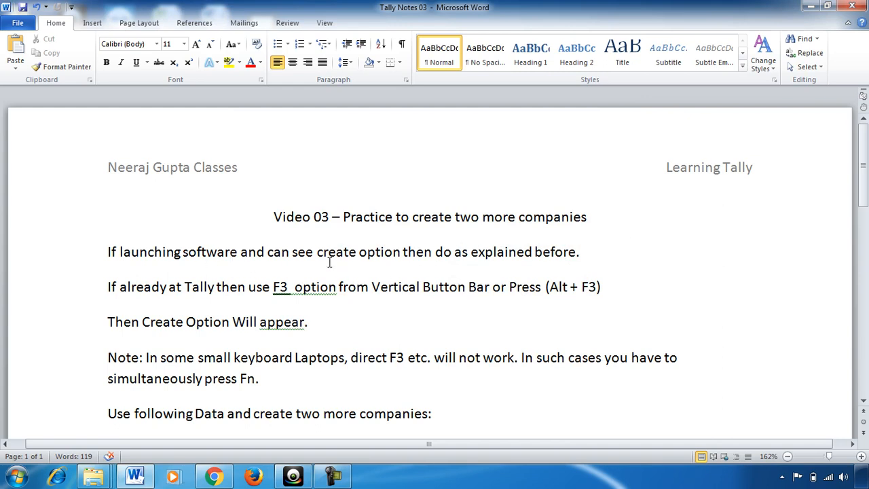
# Select the words 'F3 option' in the Tally instructions and give them a yellow highlight
pyautogui.moveTo(107, 252); pyautogui.dragTo(402, 252)
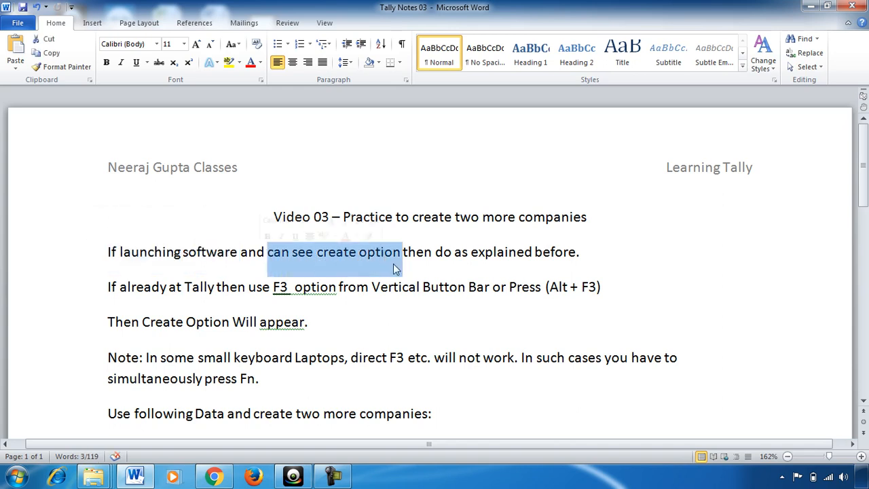
pyautogui.click(540, 286)
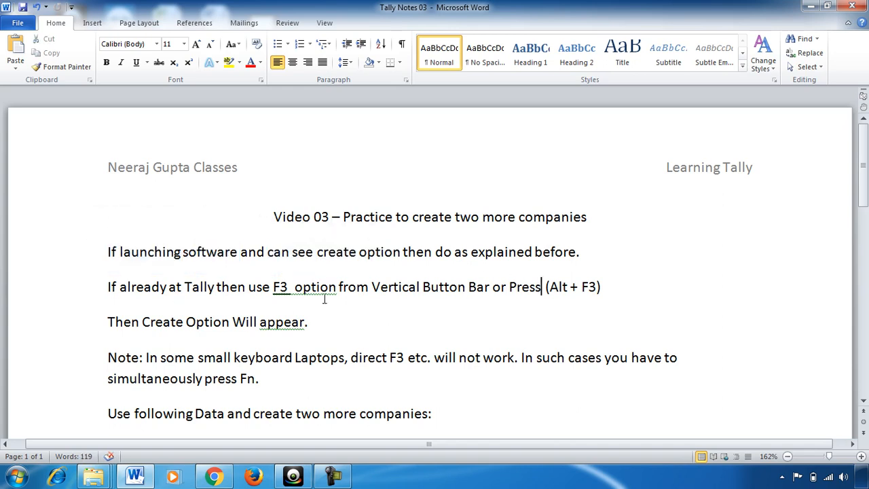
pyautogui.click(274, 286)
pyautogui.moveTo(274, 287); pyautogui.dragTo(337, 288)
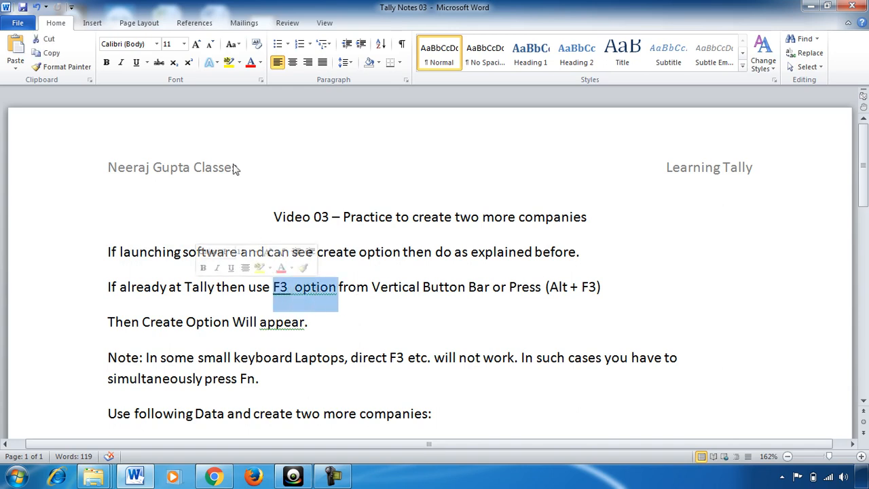
pyautogui.click(230, 63)
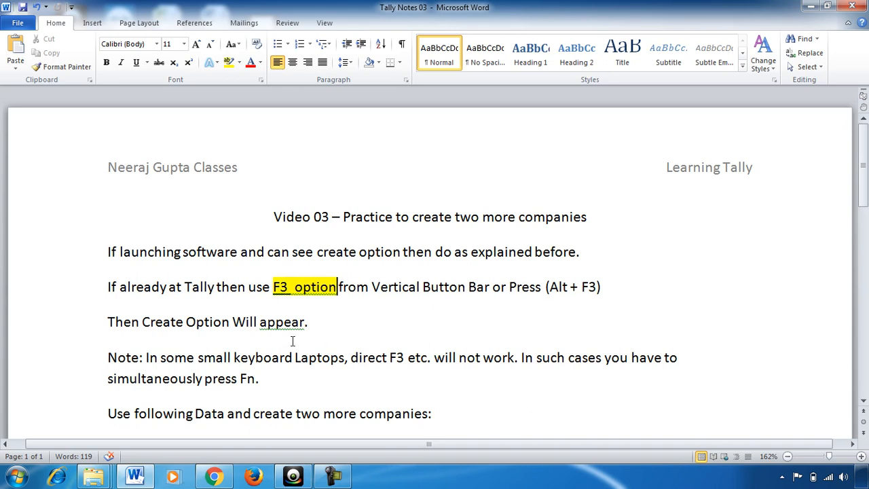
pyautogui.scroll(-1, 302, 343)
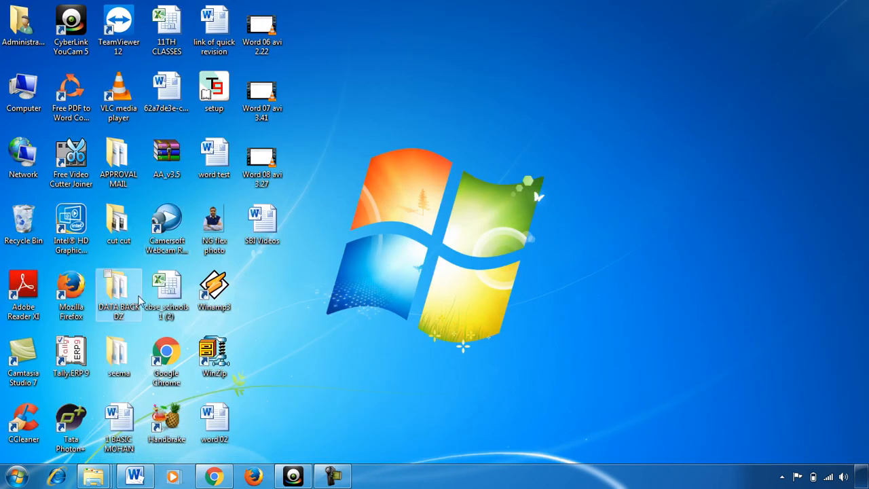
# Launch Tally.ERP 9 and load the existing company from the company list
pyautogui.doubleClick(85, 359)
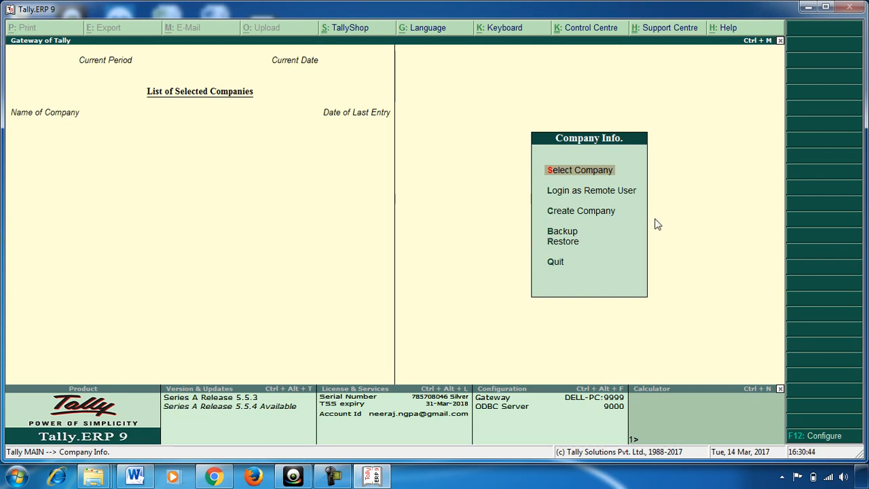
pyautogui.press('Return')
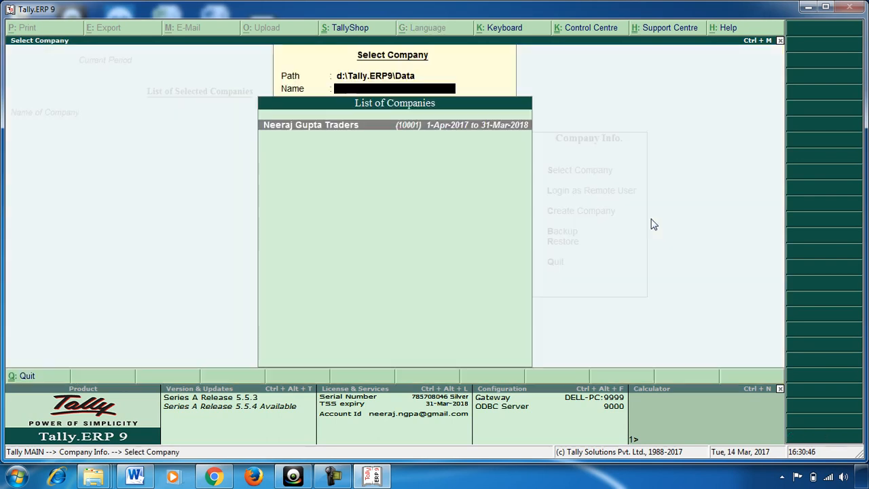
pyautogui.press('Return')
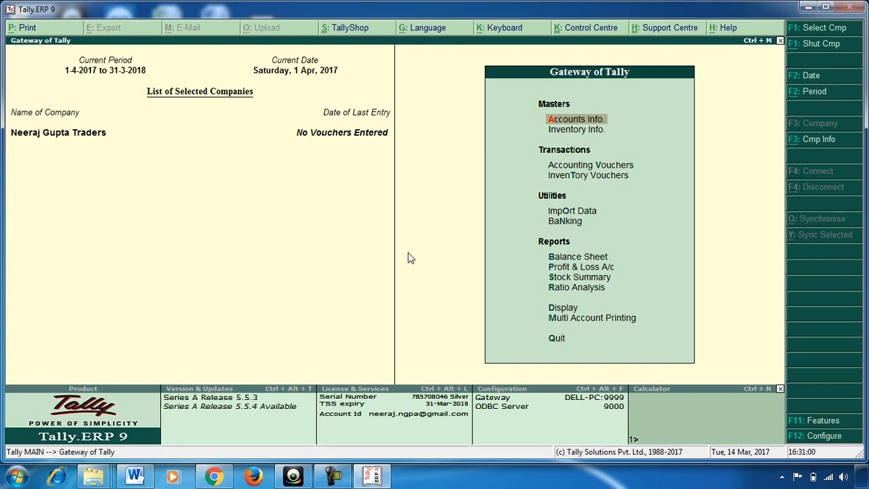
# Check the company data in the Word notes, then open Tally's F3 company information menu
pyautogui.click(144, 478)
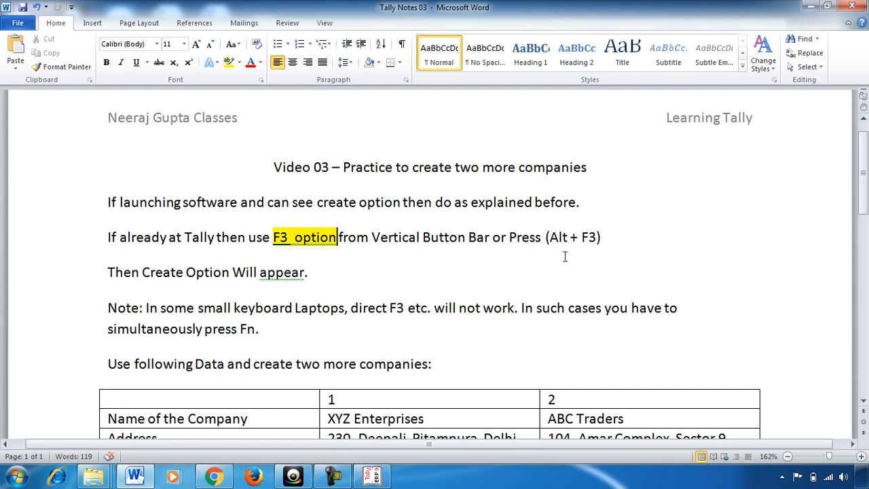
pyautogui.click(374, 477)
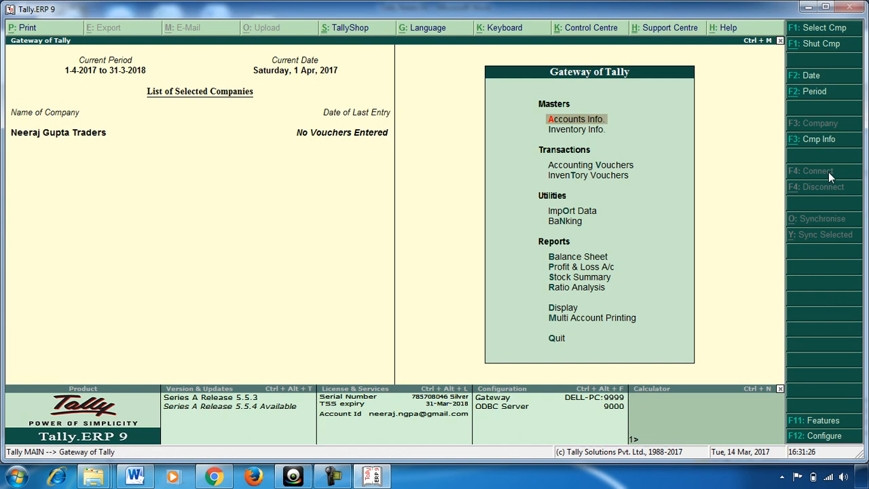
pyautogui.click(819, 143)
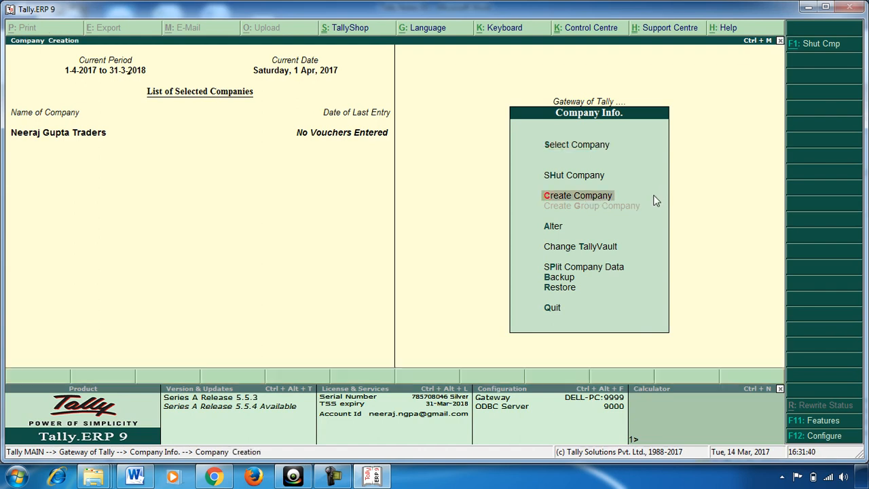
# Start a new company named 'XYZ Enterprises'
pyautogui.press('Return')
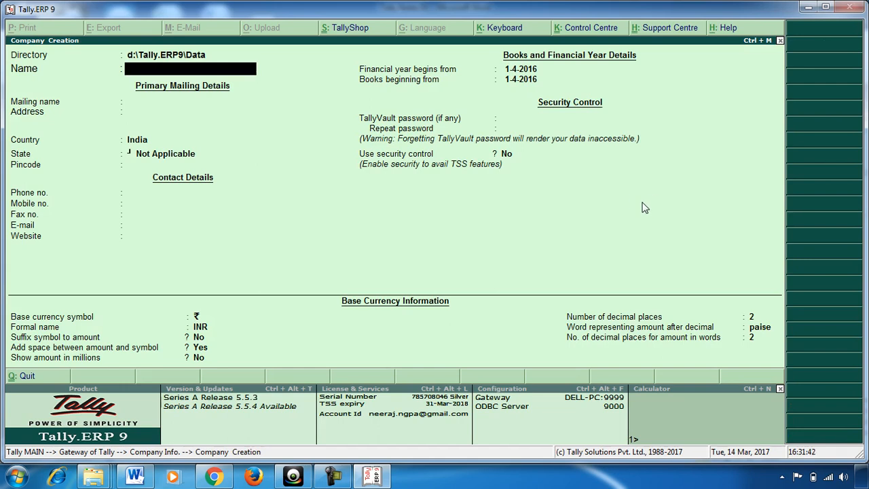
pyautogui.write('XYZ E')
pyautogui.write('nter')
pyautogui.press('BackSpace')
pyautogui.write('erprises')
pyautogui.press('Return')
pyautogui.press('Return')
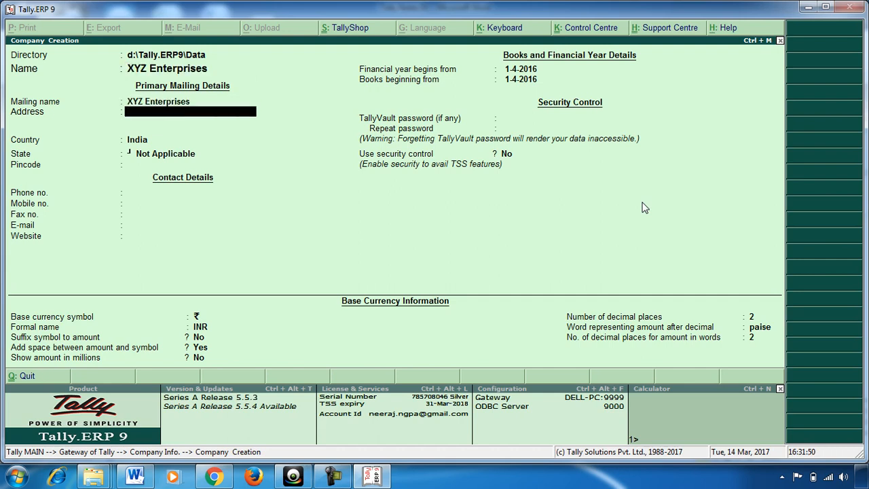
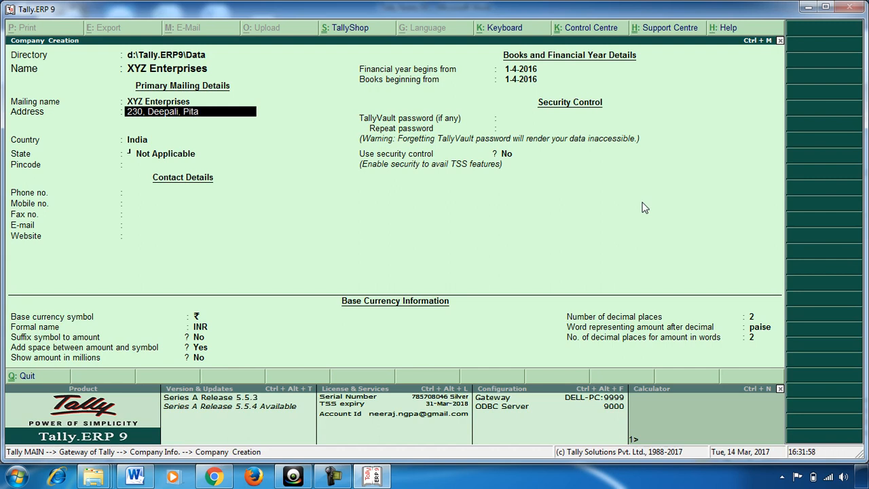
# Enter the company's postal address and advance to the Country field
pyautogui.press('Return')
pyautogui.press('Return')
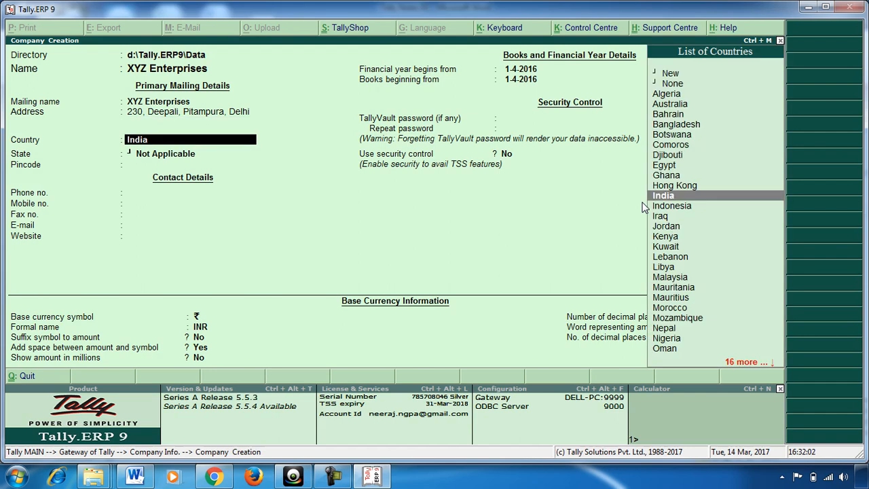
pyautogui.press('Return')
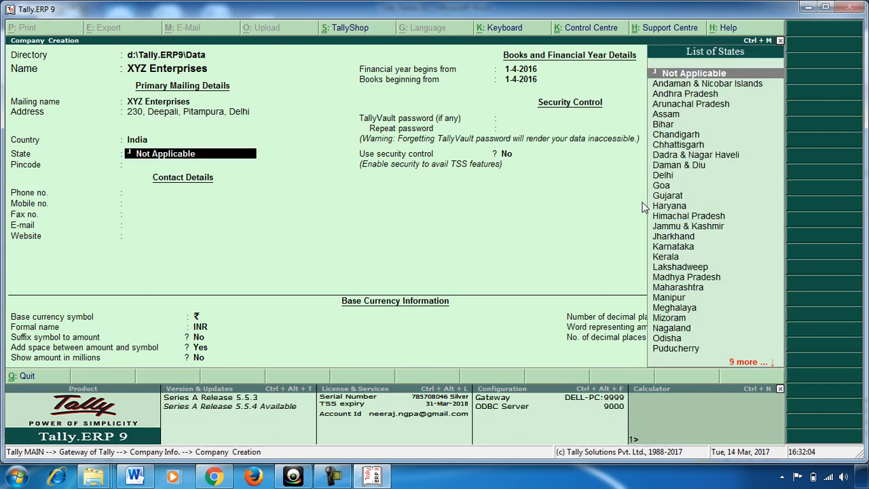
# Set the state to Delhi and fill in the pincode, mobile number and e-mail address
pyautogui.write('D')
pyautogui.press('Down')
pyautogui.press('Down')
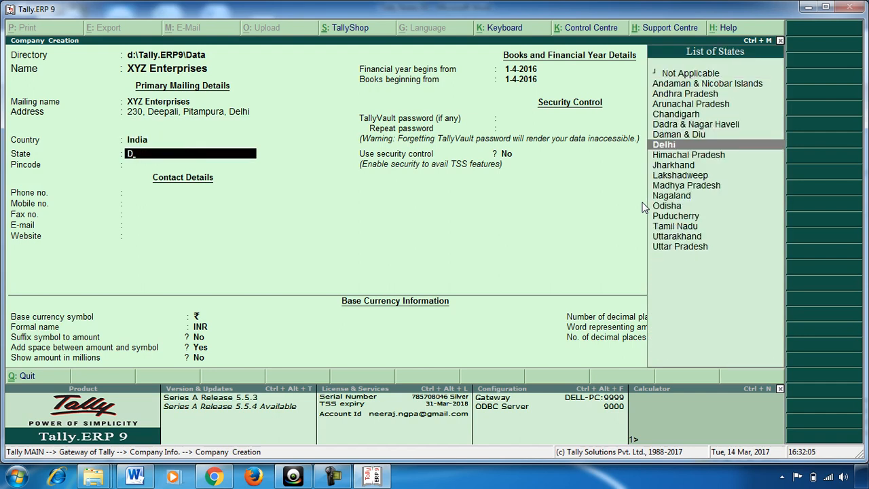
pyautogui.press('Return')
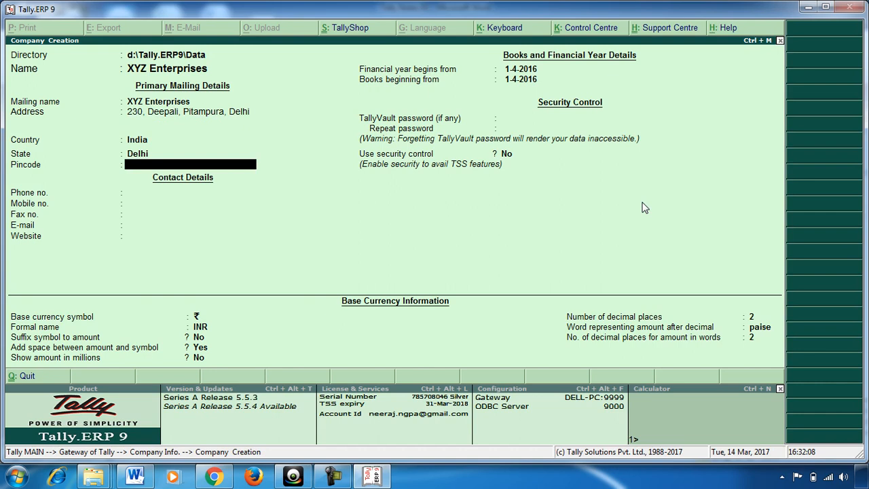
pyautogui.write('110034')
pyautogui.press('Return')
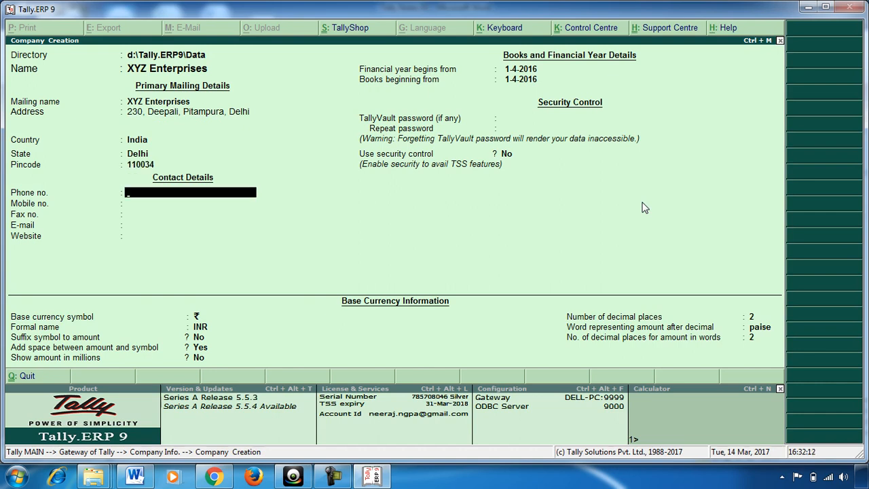
pyautogui.press('Return')
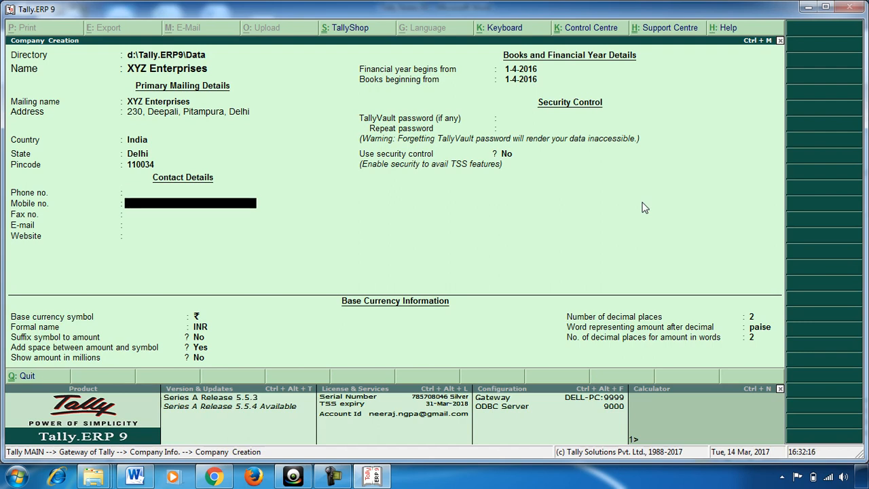
pyautogui.press('Return')
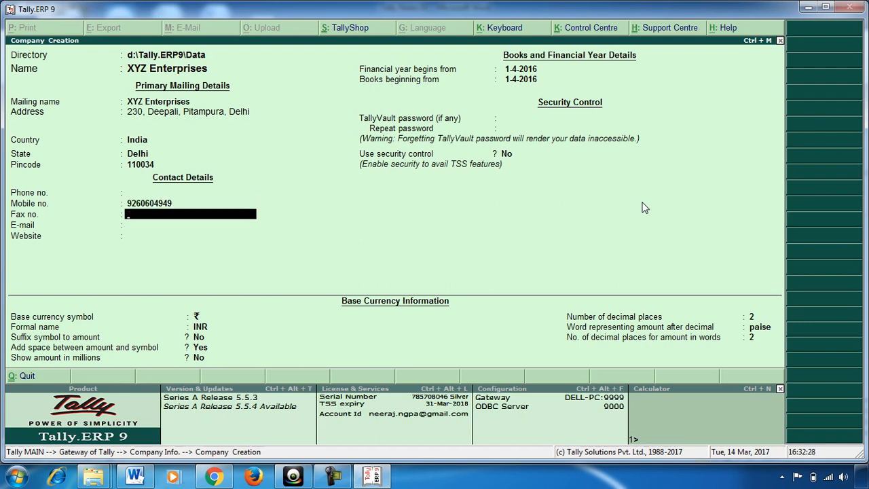
pyautogui.press('Return')
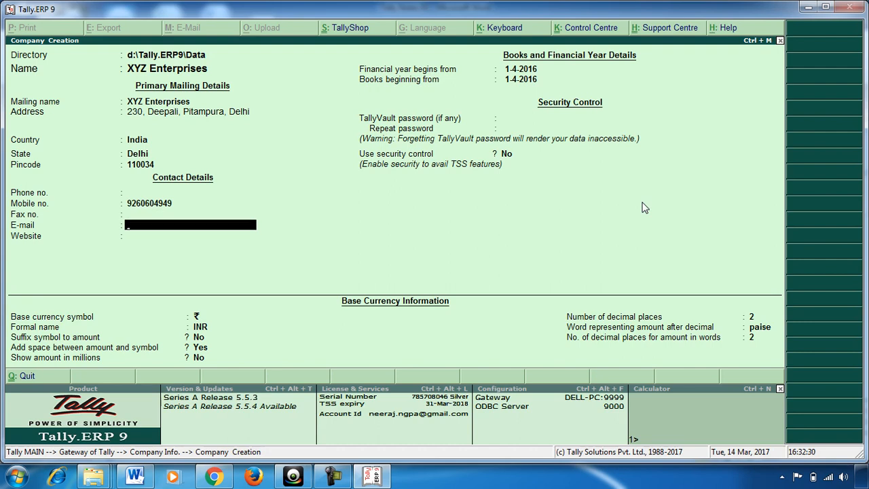
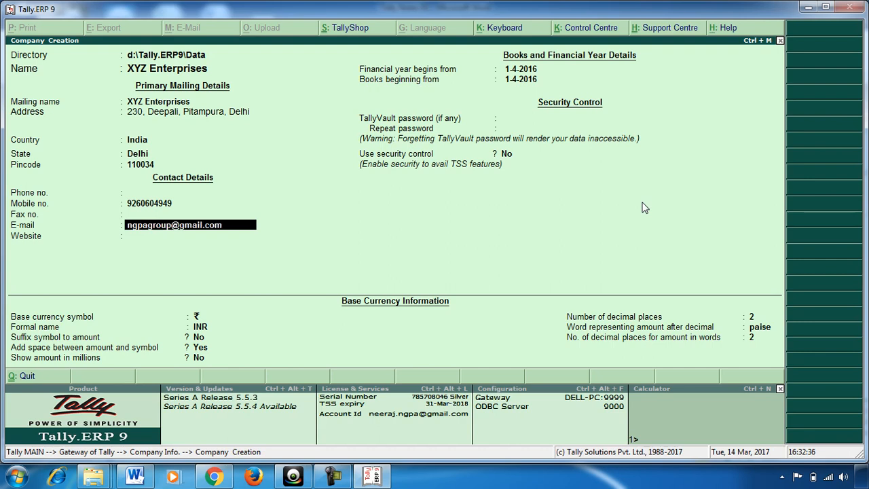
pyautogui.press('Return')
pyautogui.press('Return')
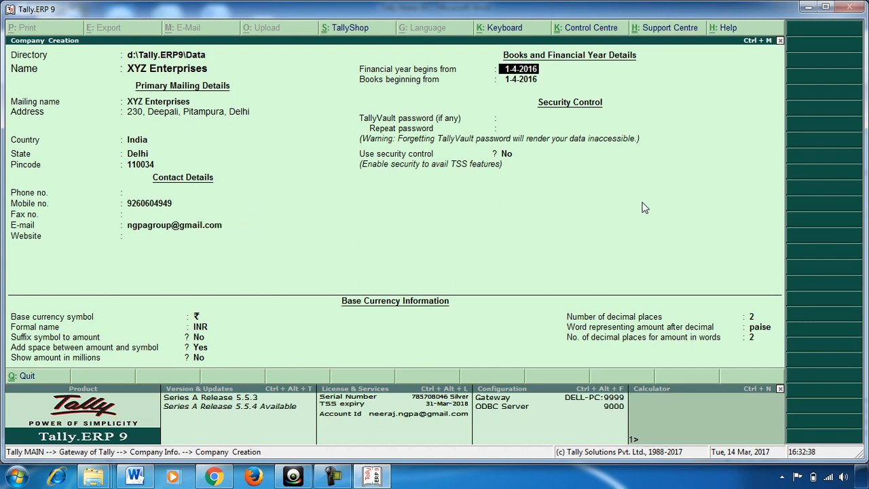
# Set the financial year start to 1.4.2017 and save XYZ Enterprises
pyautogui.write('1.4.20')
pyautogui.write('17')
pyautogui.press('Return')
pyautogui.press('Return')
pyautogui.press('Return')
pyautogui.press('Return')
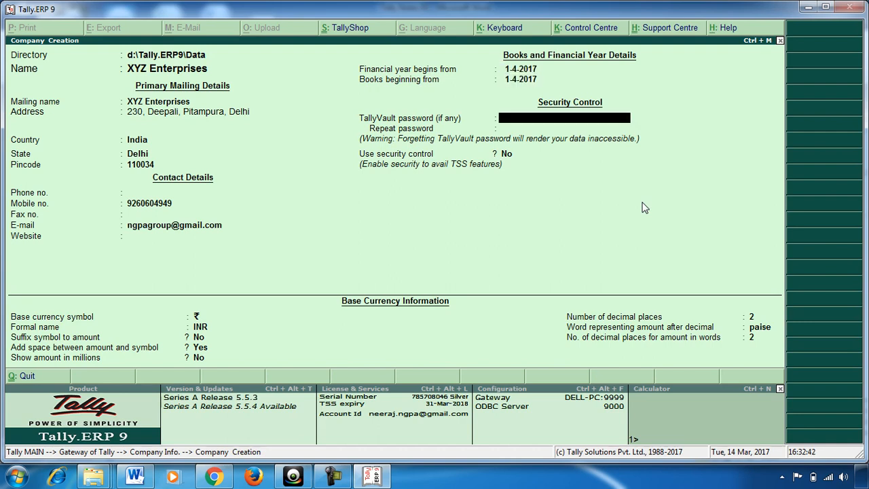
pyautogui.press('Return')
pyautogui.press('Return')
pyautogui.press('Return')
pyautogui.press('Return')
pyautogui.press('Return')
pyautogui.press('Return')
pyautogui.press('Return')
pyautogui.press('Return')
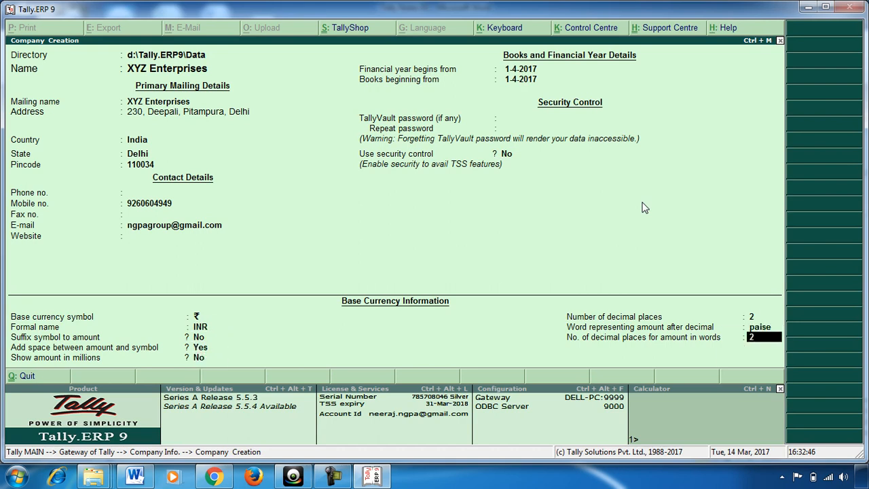
pyautogui.press('Return')
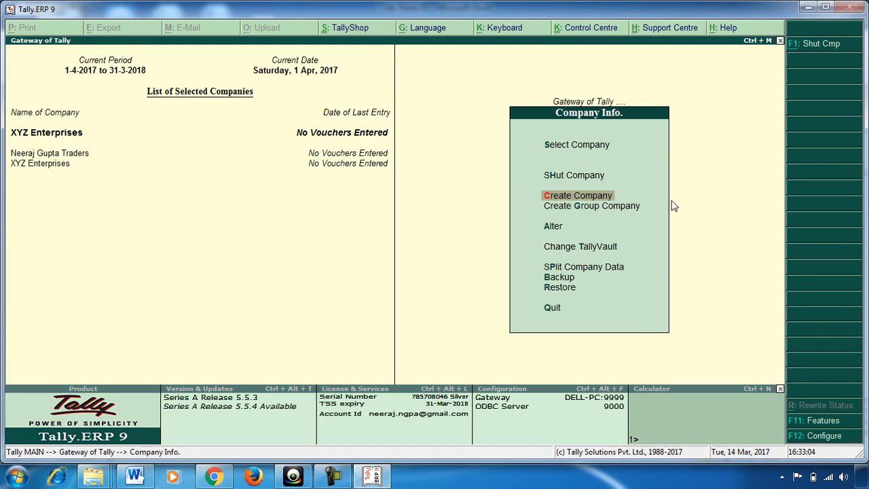
pyautogui.press('Return')
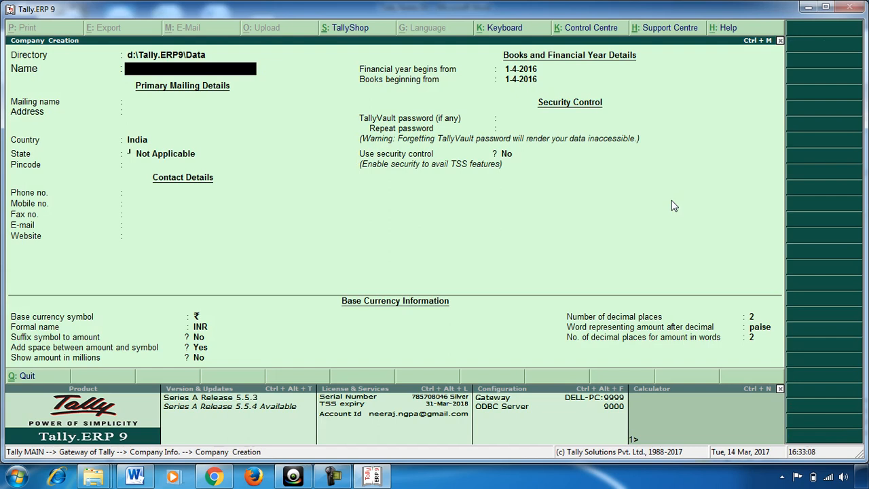
# Name the new company 'ABC Traders' with a matching mailing name and enter its street address
pyautogui.write('ABC Traders')
pyautogui.press('Return')
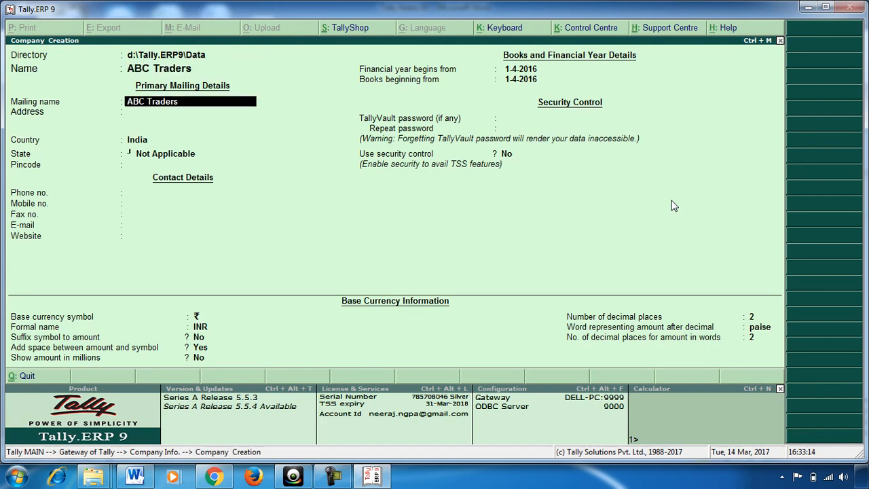
pyautogui.press('Return')
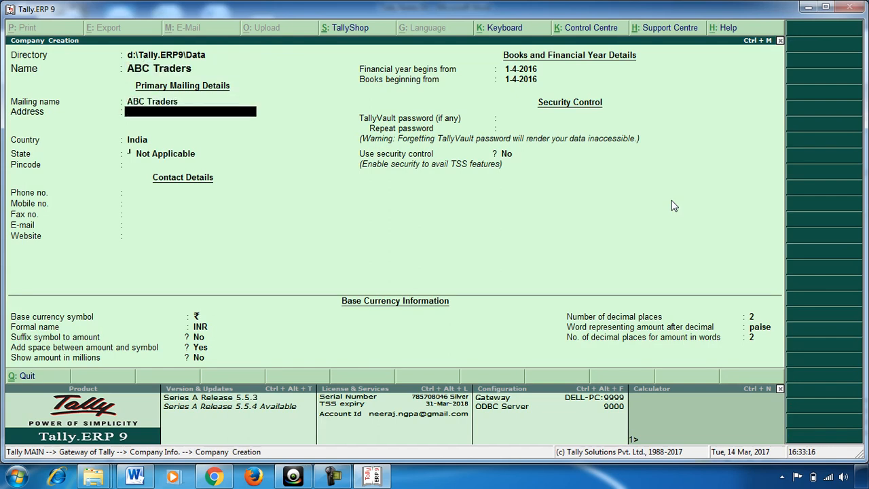
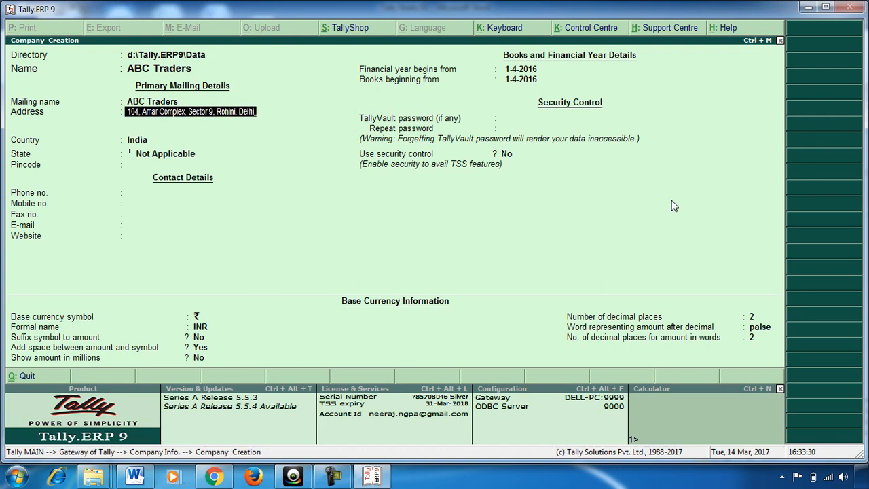
pyautogui.press('Return')
pyautogui.press('Return')
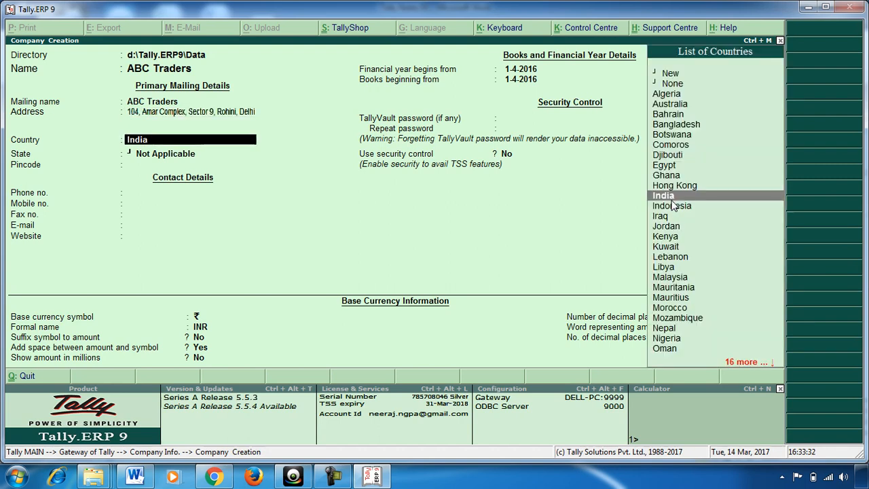
# Choose India and Delhi, then enter the pincode, mobile number and e-mail address
pyautogui.press('Return')
pyautogui.write('D')
pyautogui.press('Down')
pyautogui.press('Down')
pyautogui.press('Down')
pyautogui.press('Return')
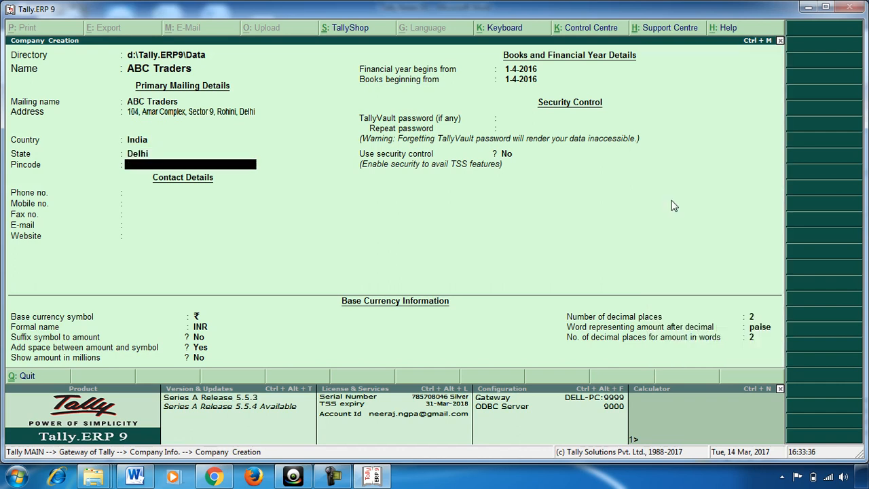
pyautogui.write('110085')
pyautogui.press('Return')
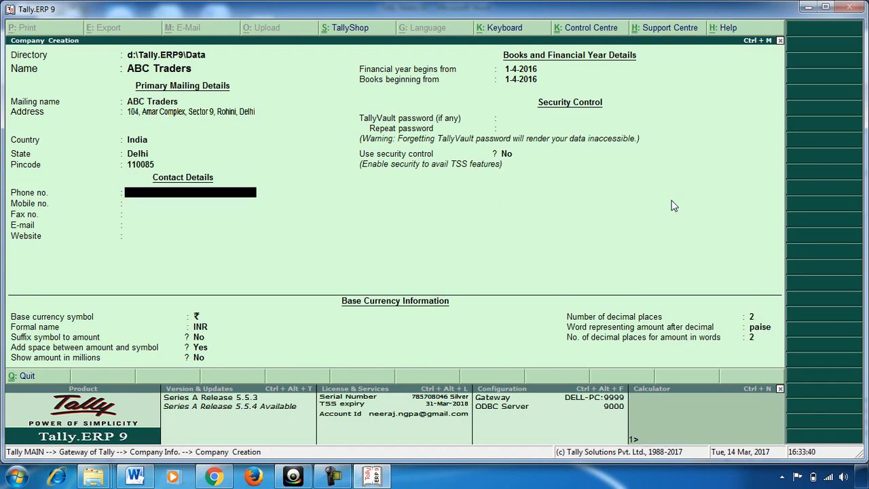
pyautogui.press('Return')
pyautogui.press('Return')
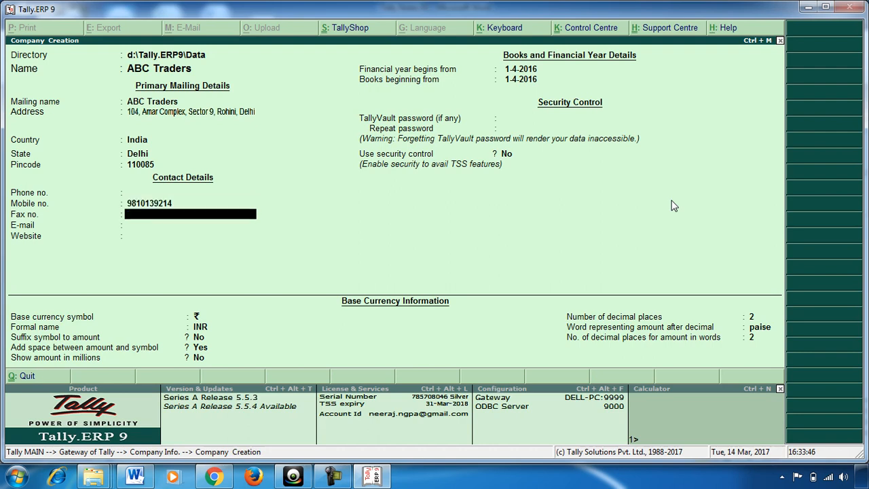
pyautogui.press('Return')
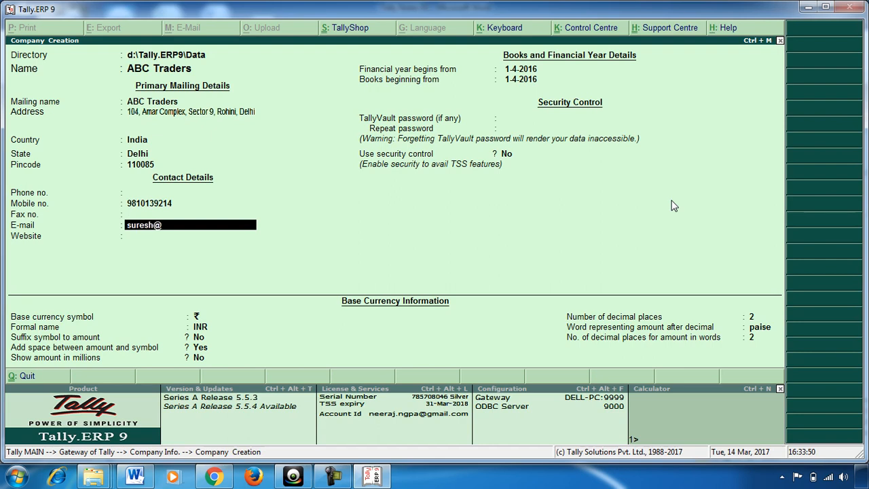
pyautogui.press('Return')
# Set the financial year start to 1.4.2017 and save ABC Traders
pyautogui.press('Return')
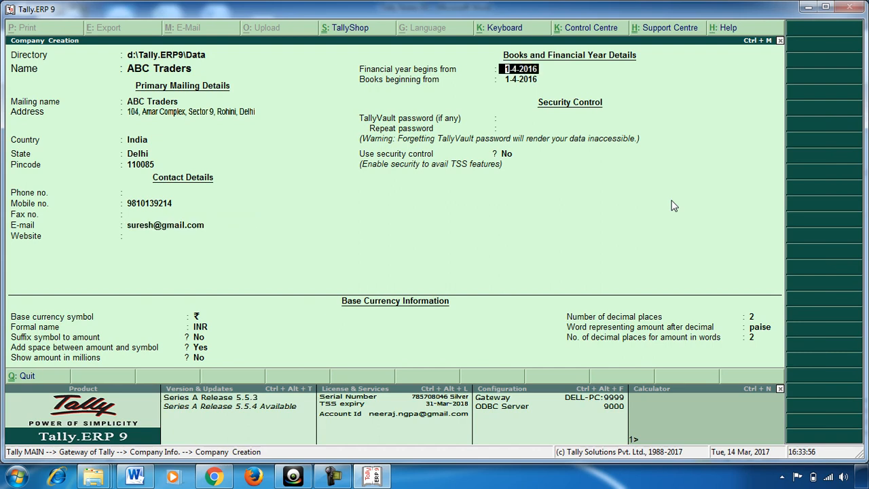
pyautogui.write('1.4.2017')
pyautogui.press('Return')
pyautogui.press('Return')
pyautogui.press('Return')
pyautogui.press('Return')
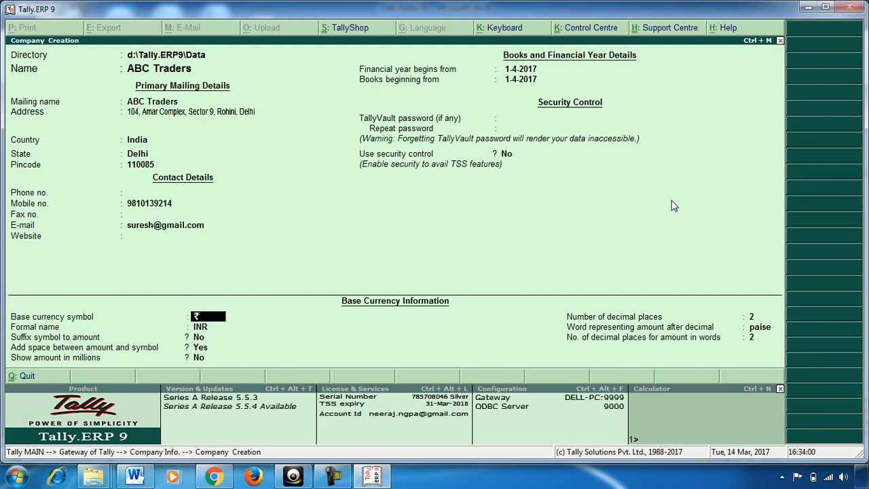
pyautogui.press('Return')
pyautogui.press('Return')
pyautogui.press('Return')
pyautogui.press('Return')
pyautogui.press('Return')
pyautogui.press('Return')
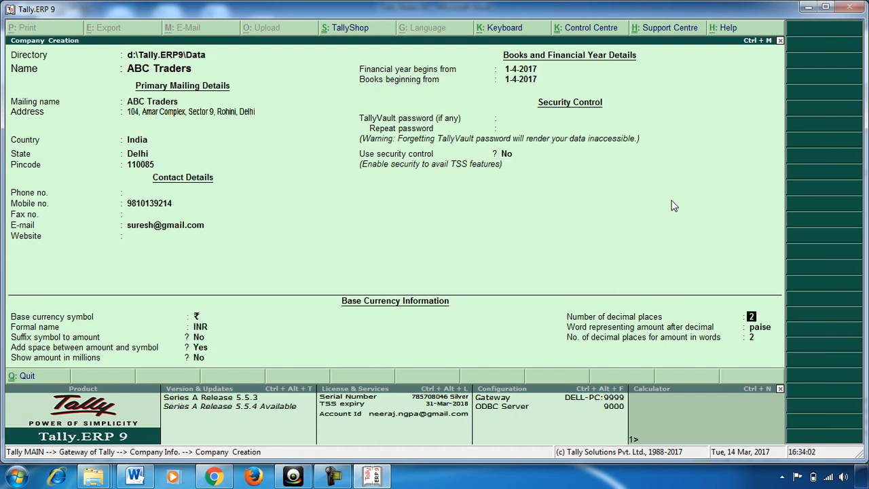
pyautogui.press('Return')
pyautogui.press('Return')
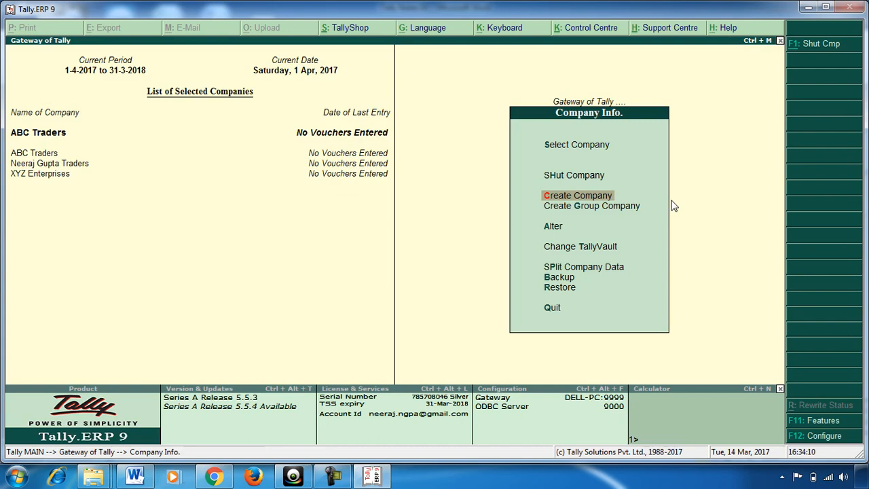
# Load the second company in the List of Companies via Select Company
pyautogui.click(572, 146)
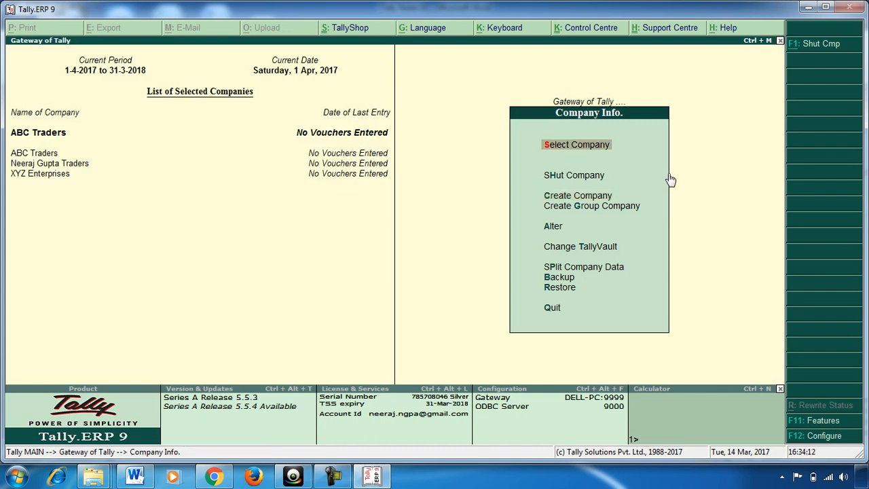
pyautogui.press('Return')
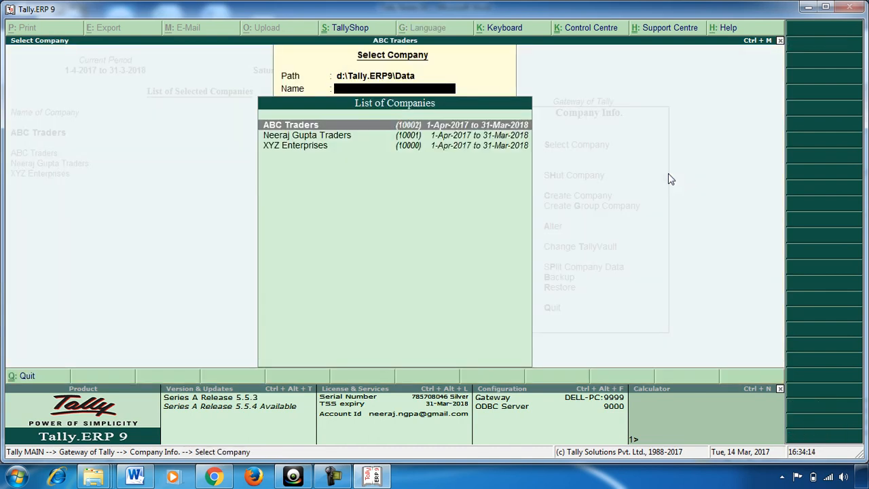
pyautogui.press('Down')
pyautogui.press('Down')
pyautogui.press('Up')
pyautogui.press('Return')
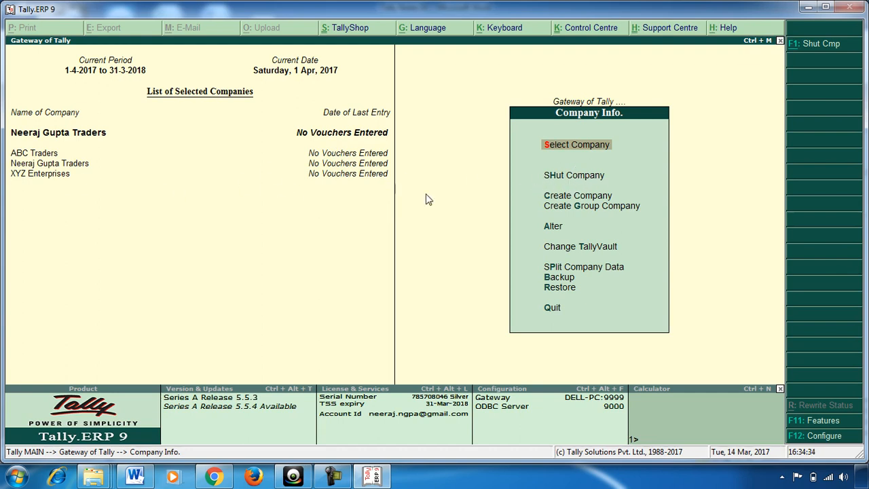
# Shut ABC Traders and then XYZ Enterprises, leaving a single company open
pyautogui.click(554, 181)
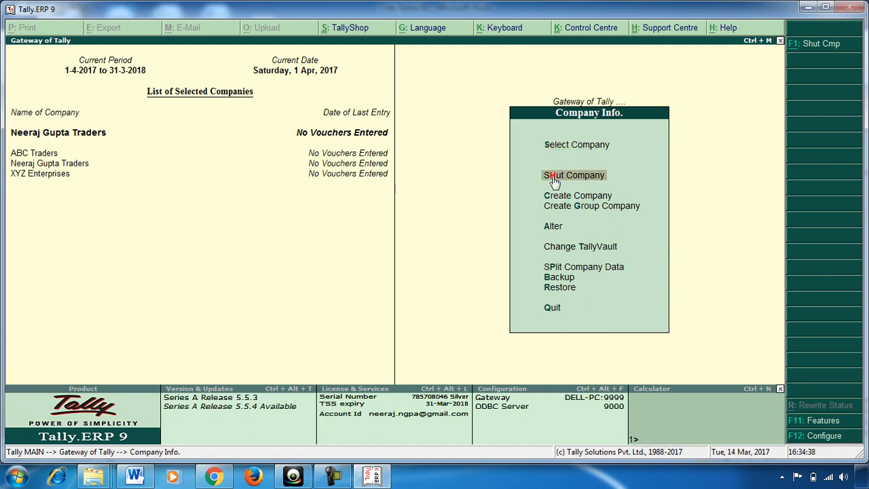
pyautogui.press('Return')
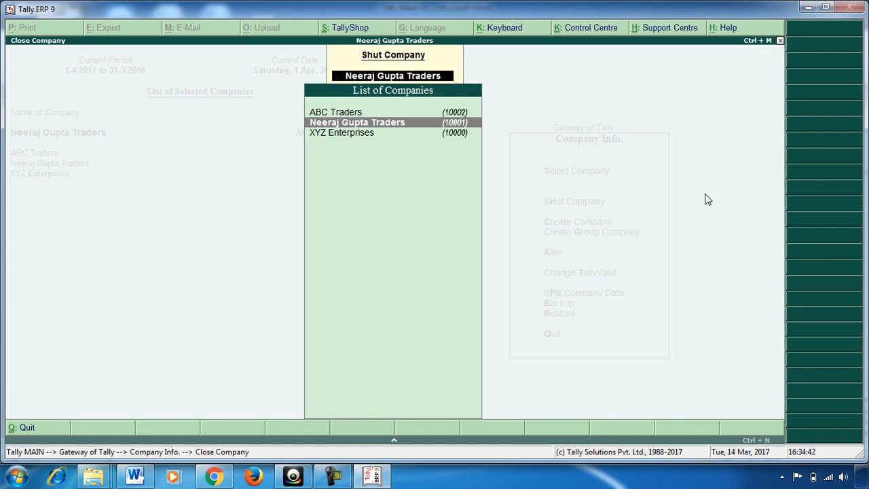
pyautogui.press('Up')
pyautogui.press('Return')
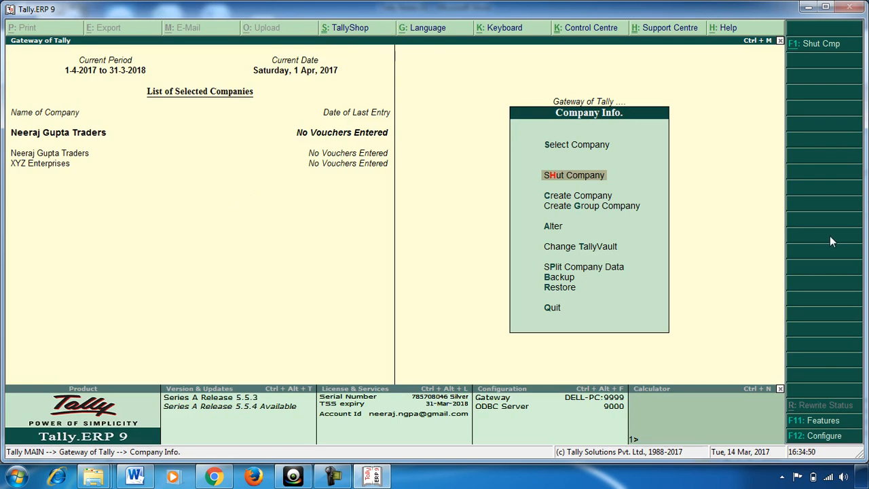
pyautogui.press('Return')
pyautogui.press('Down')
pyautogui.press('Return')
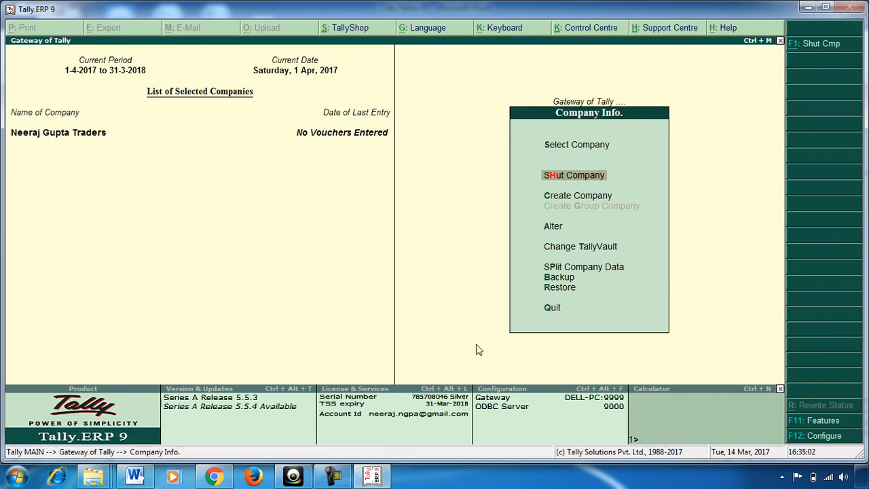
pyautogui.click(292, 475)
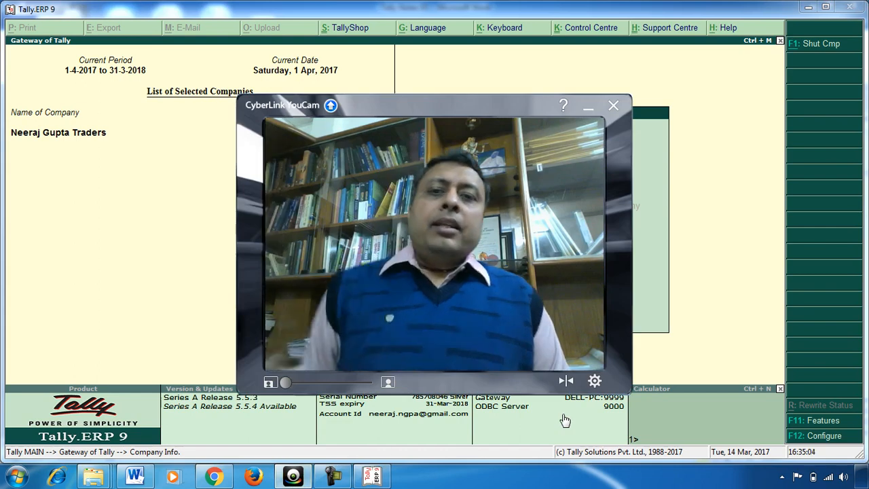